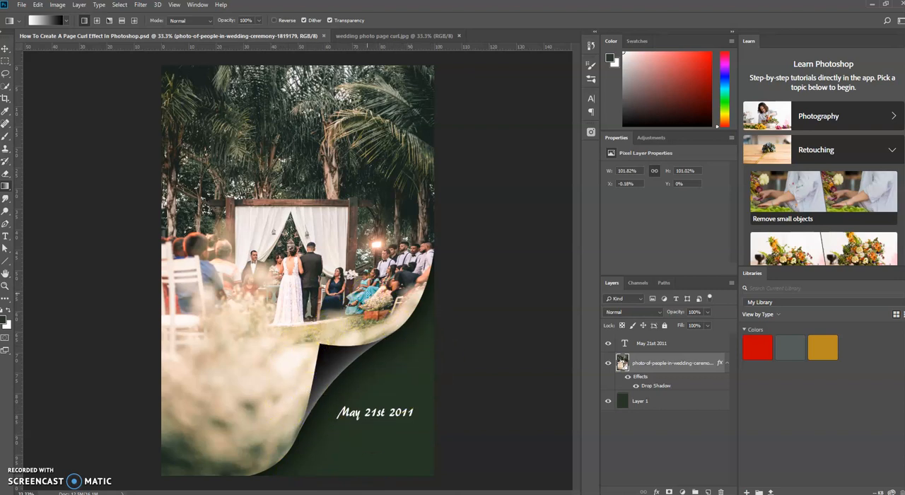
# Switch to the wedding photo page curl.jpg document and unlock its background layer.
pyautogui.click(389, 34)
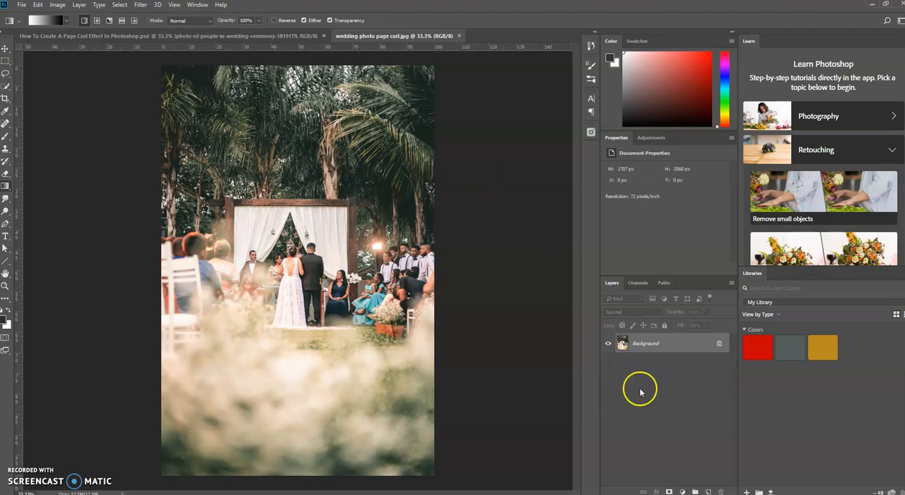
pyautogui.click(719, 344)
pyautogui.click(716, 344)
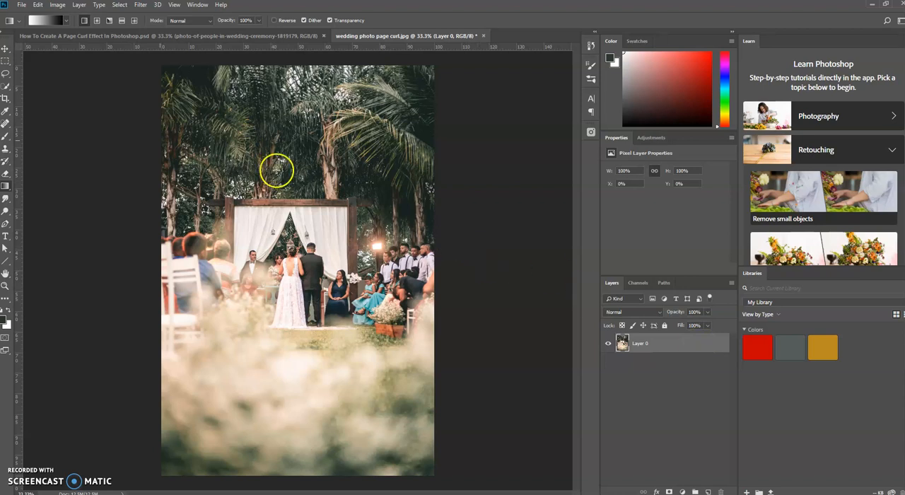
# Make a rectangular marquee selection covering the photo's lower-right corner.
pyautogui.click(7, 62)
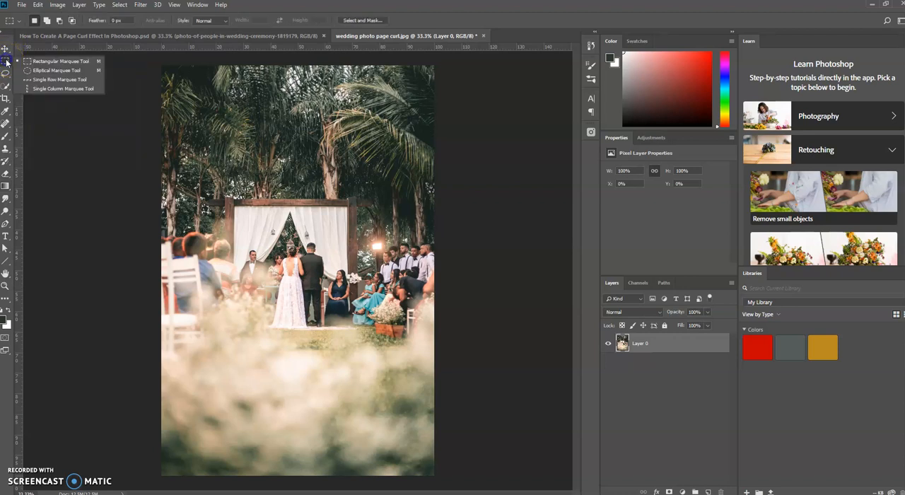
pyautogui.click(48, 61)
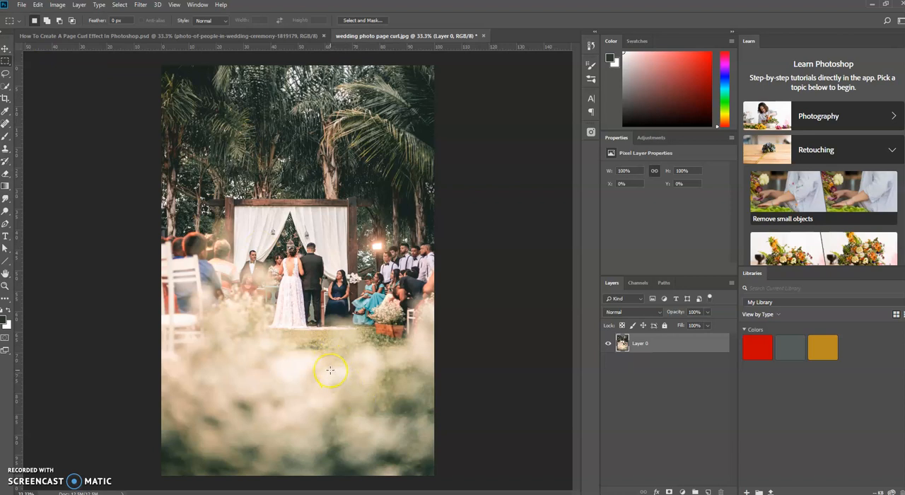
pyautogui.moveTo(330, 369); pyautogui.dragTo(433, 476)
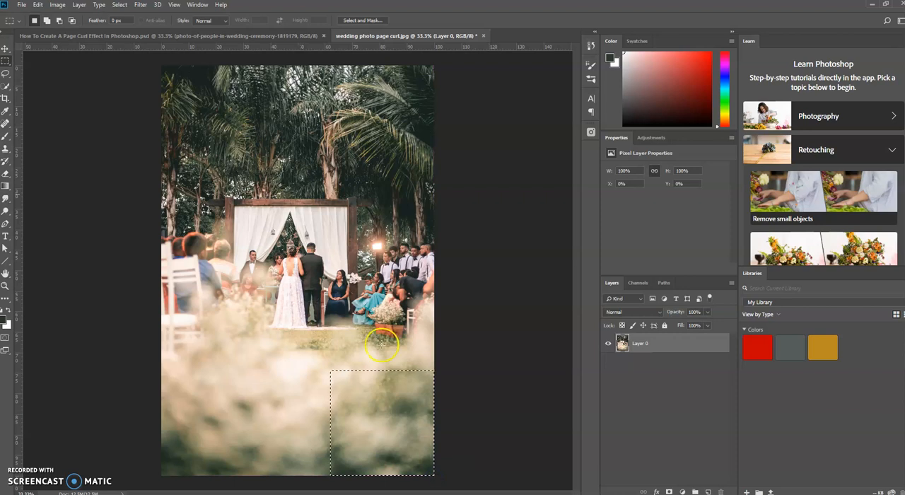
# Fill the selected corner with a diagonal White To Black gradient from its upper left to lower right, and deselect.
pyautogui.click(5, 186)
pyautogui.click(31, 185)
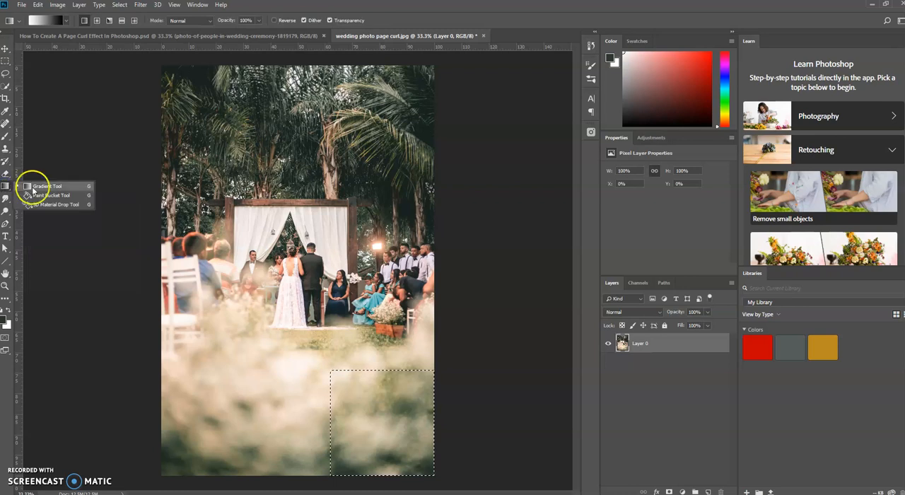
pyautogui.click(48, 26)
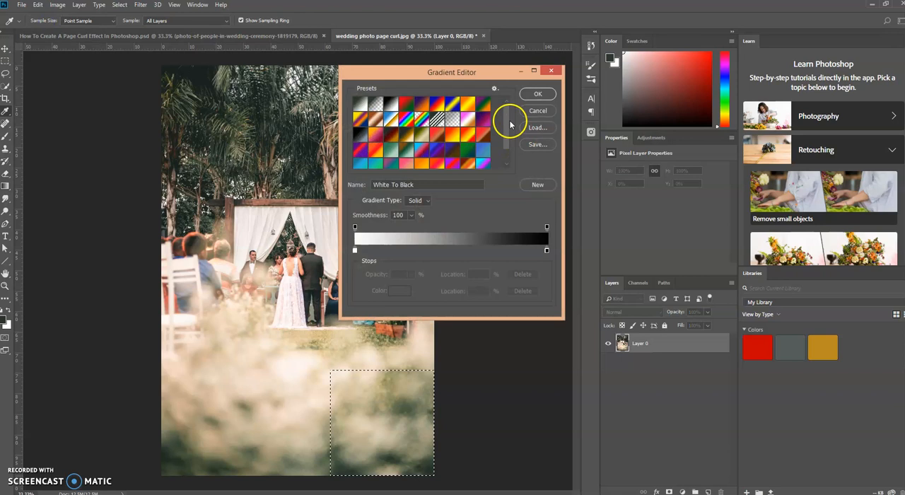
pyautogui.moveTo(507, 116); pyautogui.dragTo(514, 155)
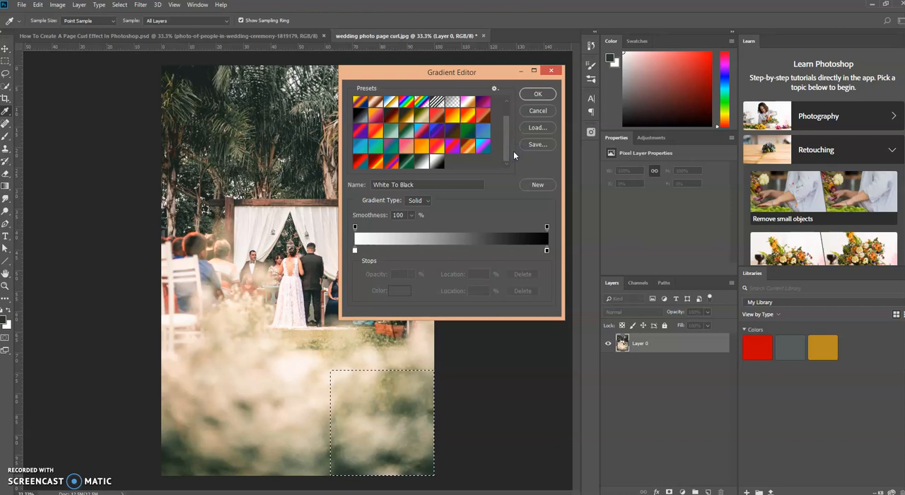
pyautogui.click(435, 163)
pyautogui.click(537, 93)
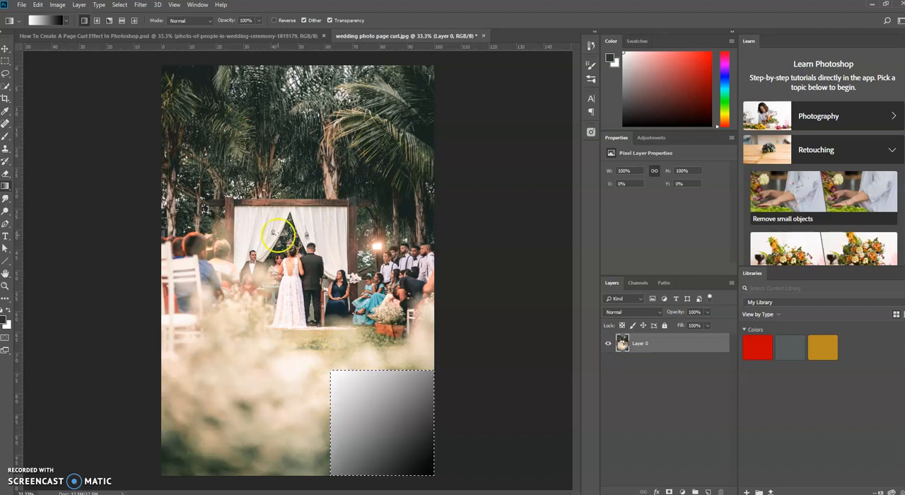
pyautogui.click(120, 5)
pyautogui.click(127, 26)
# Warp the photo layer by pulling its lower-right corner up and inward to just below the bride, forming a page curl.
pyautogui.hotkey('ctrl', 't')
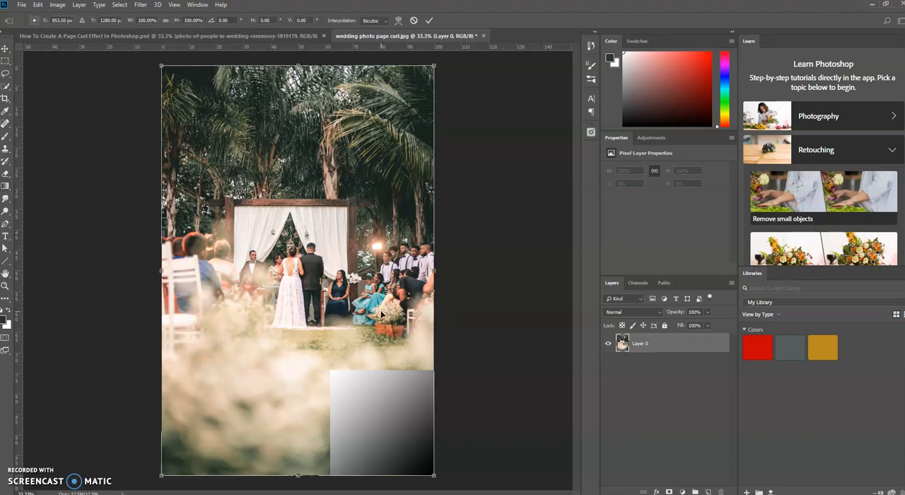
pyautogui.rightClick(365, 407)
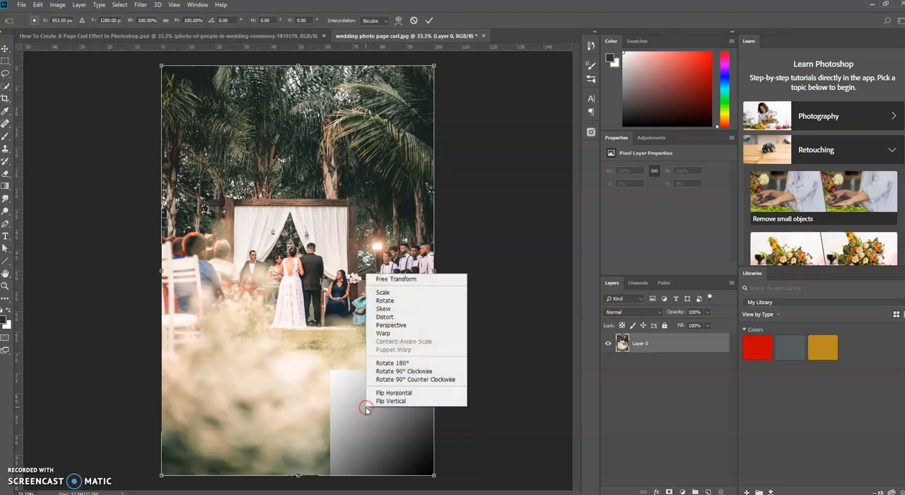
pyautogui.click(389, 330)
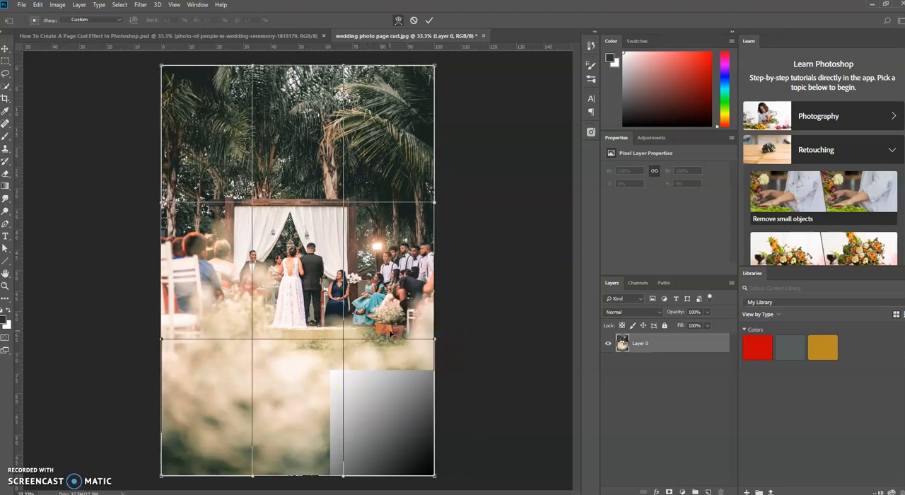
pyautogui.click(436, 479)
pyautogui.moveTo(434, 479); pyautogui.dragTo(289, 331)
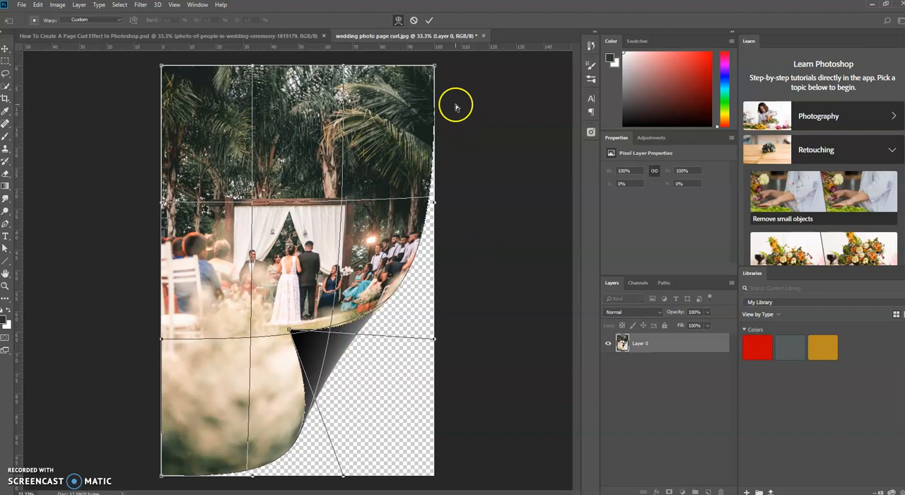
# Refine the curl by moving the right edge's upper warp handle outward and the bottom edge's left handle rightward, and apply the warp.
pyautogui.click(434, 205)
pyautogui.moveTo(433, 204); pyautogui.dragTo(444, 219)
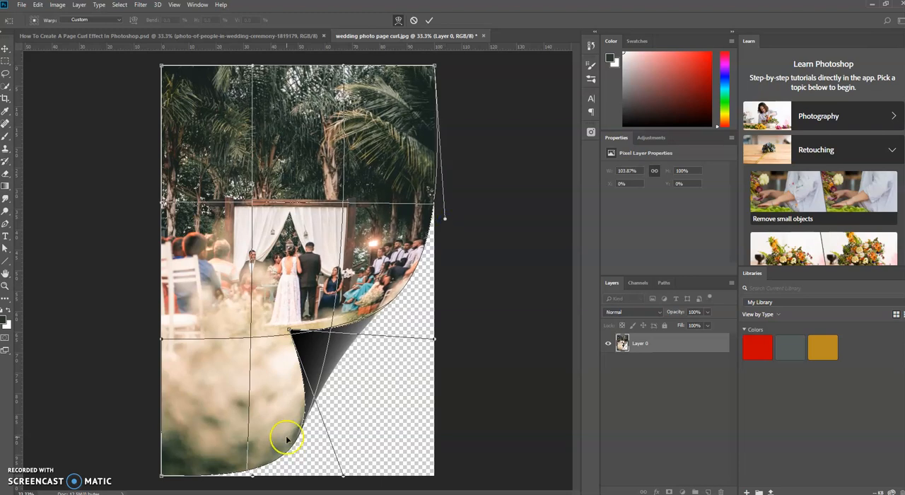
pyautogui.click(251, 476)
pyautogui.moveTo(251, 478); pyautogui.dragTo(279, 478)
pyautogui.moveTo(283, 477); pyautogui.dragTo(283, 478)
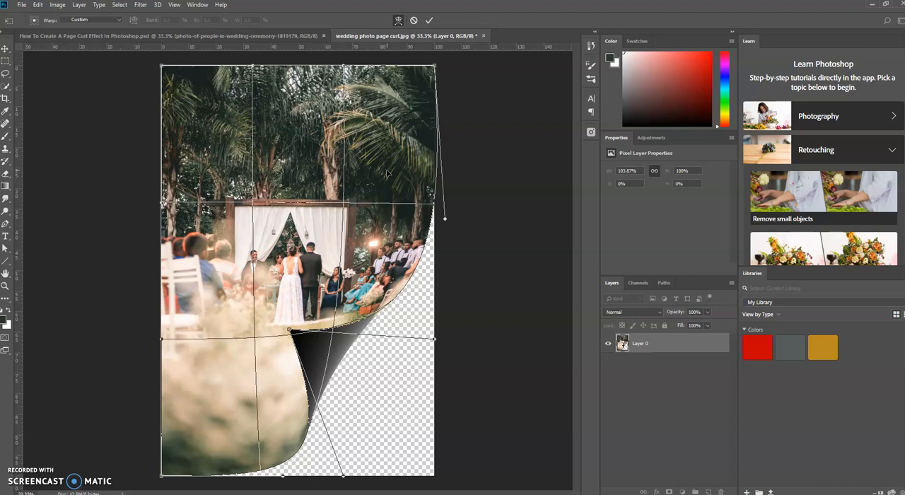
pyautogui.click(429, 22)
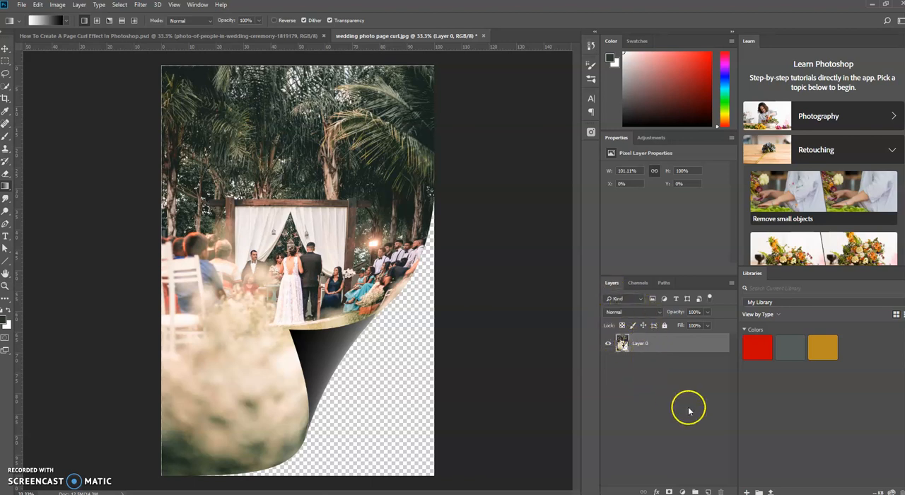
# Add a new empty layer and place it beneath the photo layer.
pyautogui.click(708, 491)
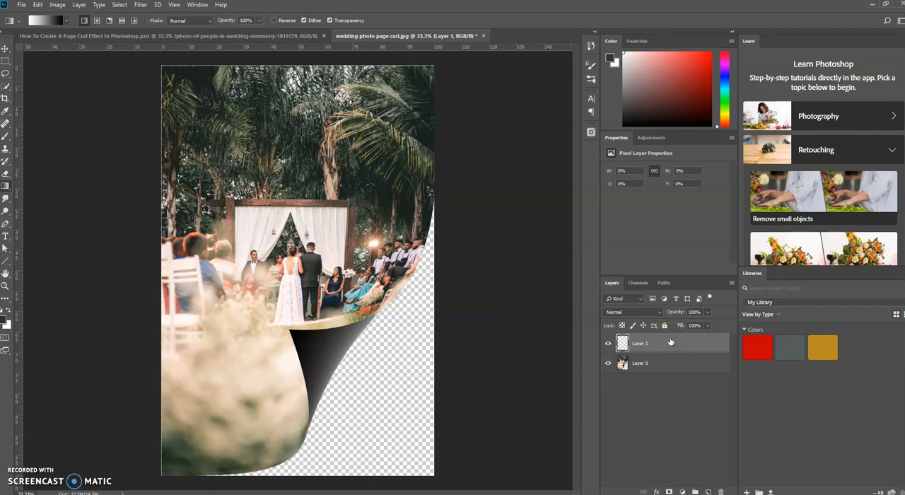
pyautogui.rightClick(684, 342)
pyautogui.moveTo(684, 343); pyautogui.dragTo(690, 386)
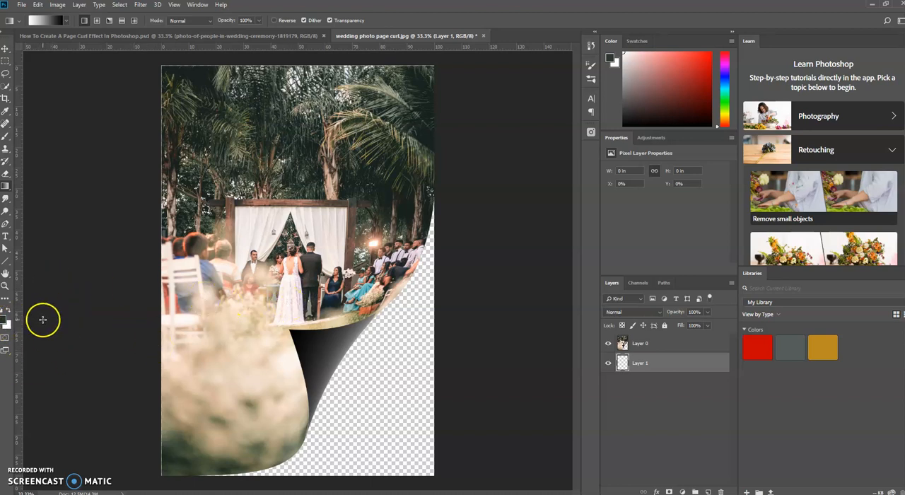
# Fill the new bottom layer with the dark green foreground colour 2a362a.
pyautogui.click(6, 320)
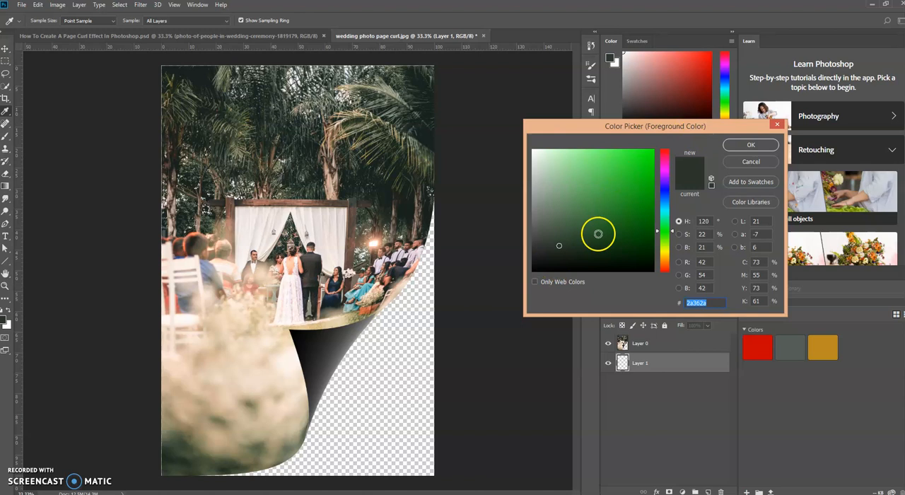
pyautogui.click(750, 144)
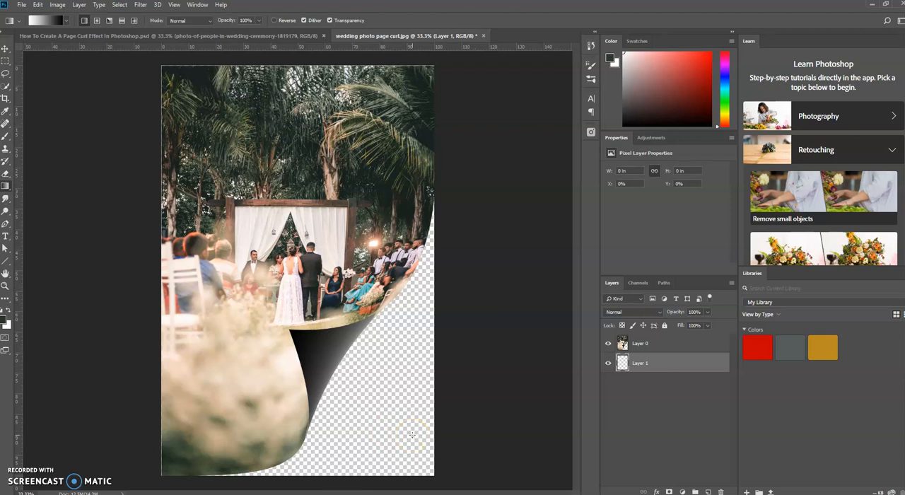
pyautogui.hotkey('alt', 'BackSpace')
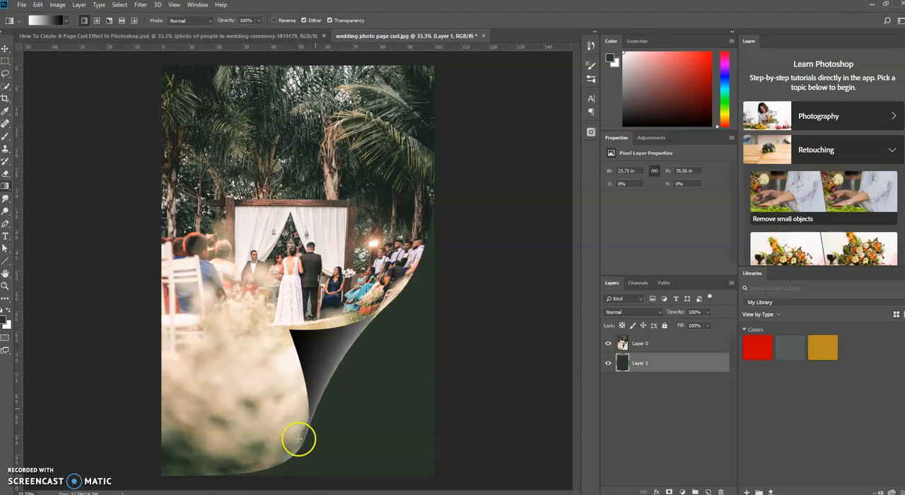
# Add a drop shadow to the curled photo layer and set its angle to 90°.
pyautogui.click(685, 343)
pyautogui.click(692, 344)
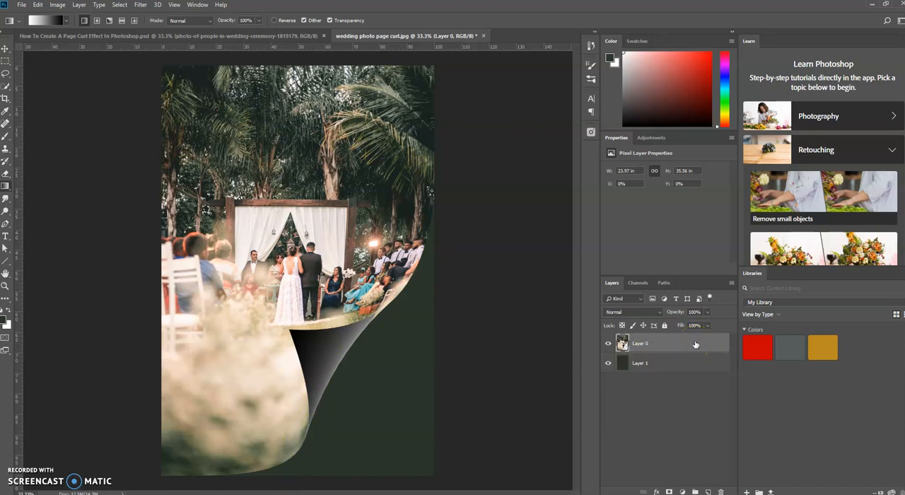
pyautogui.doubleClick(695, 343)
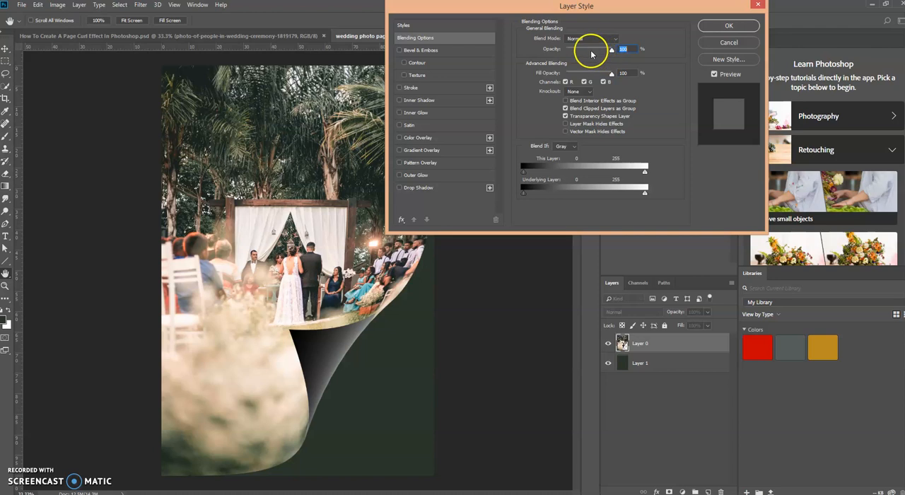
pyautogui.click(464, 191)
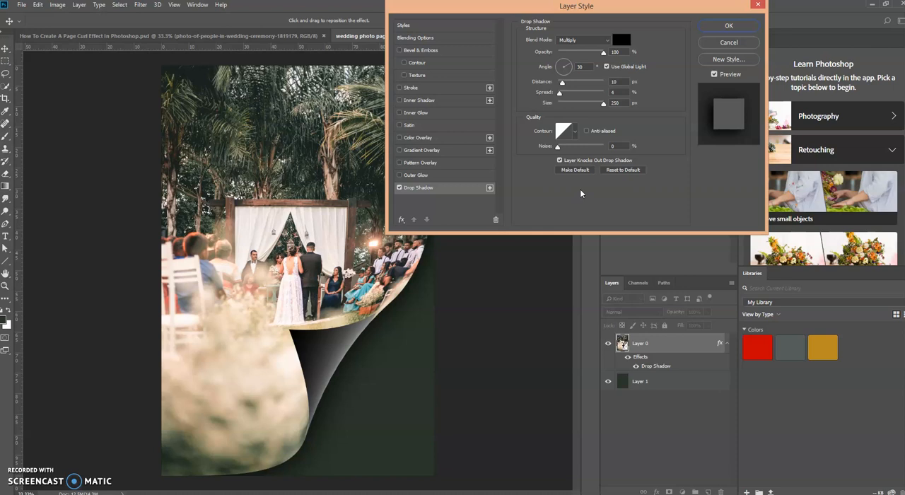
pyautogui.click(570, 67)
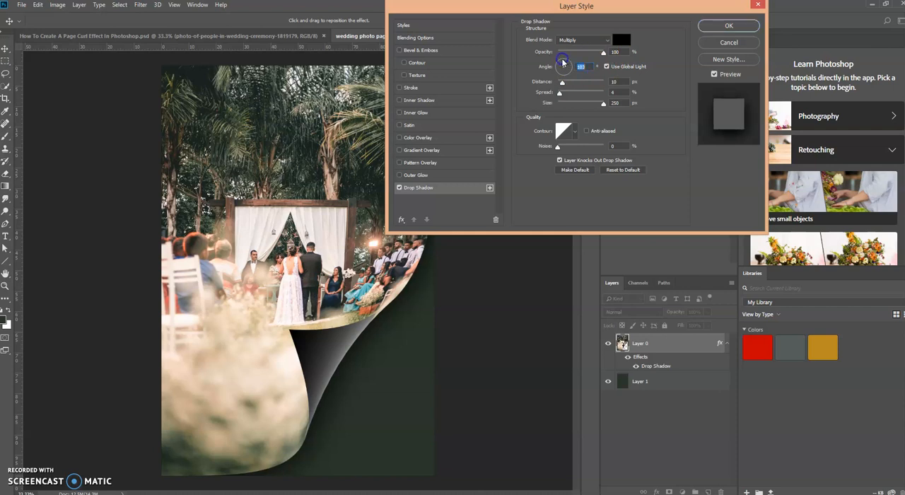
pyautogui.click(586, 66)
pyautogui.moveTo(588, 67); pyautogui.dragTo(571, 69)
pyautogui.write('90')
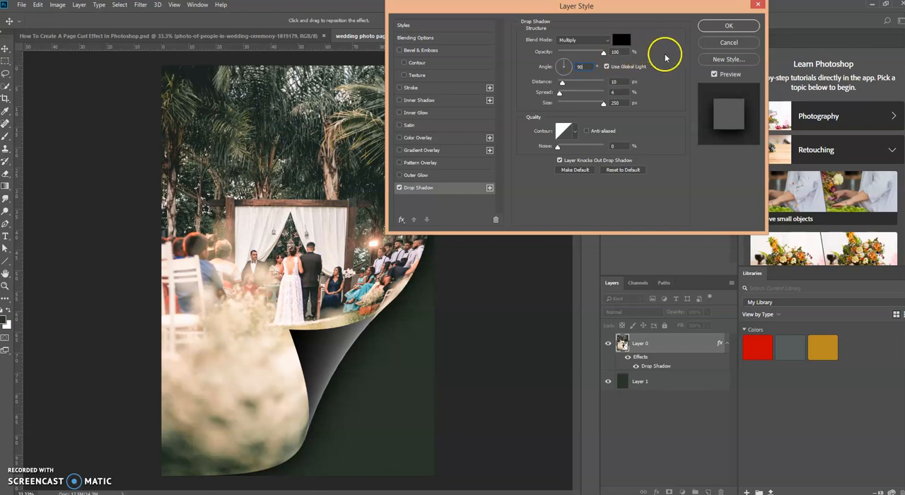
# Set the drop shadow's distance to 23 px, spread to 4% and size to 172 px, and apply the layer style.
pyautogui.moveTo(563, 85); pyautogui.dragTo(562, 84)
pyautogui.moveTo(596, 85); pyautogui.dragTo(592, 84)
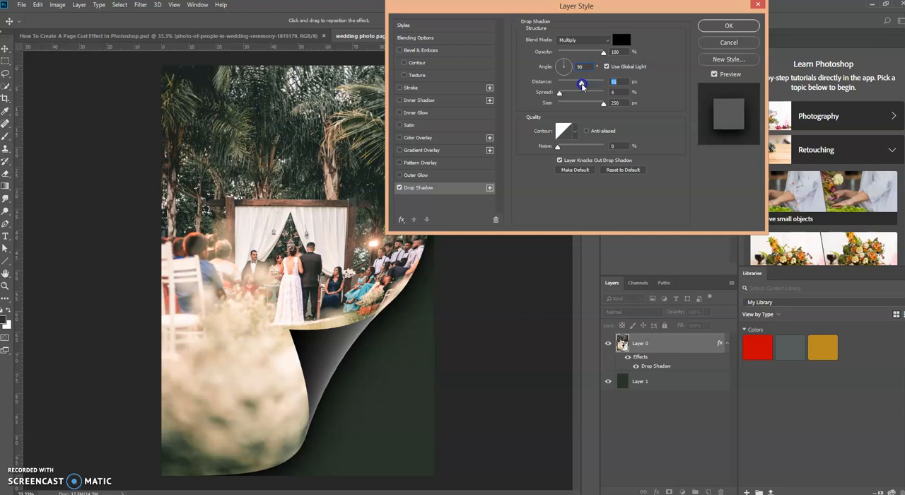
pyautogui.click(560, 92)
pyautogui.moveTo(559, 94)
pyautogui.mouseDown()
pyautogui.moveTo(594, 96)
pyautogui.moveTo(570, 95)
pyautogui.mouseUp()
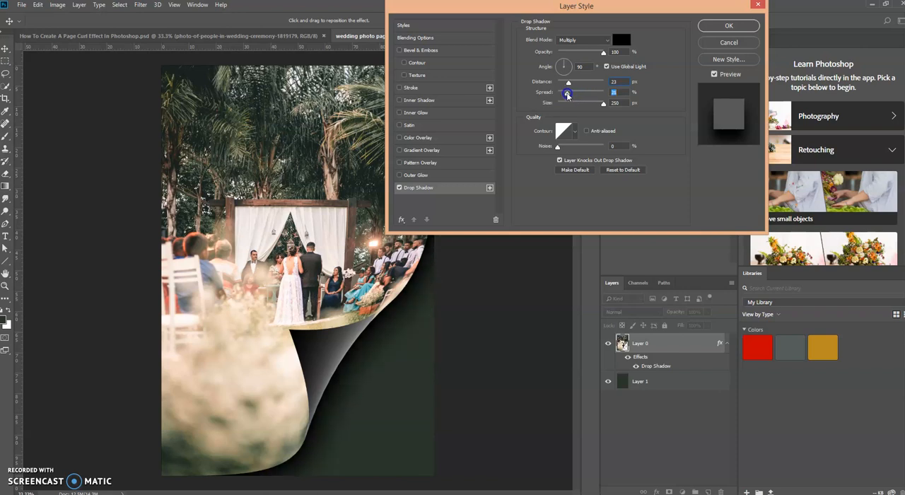
pyautogui.click(605, 106)
pyautogui.moveTo(604, 105); pyautogui.dragTo(585, 108)
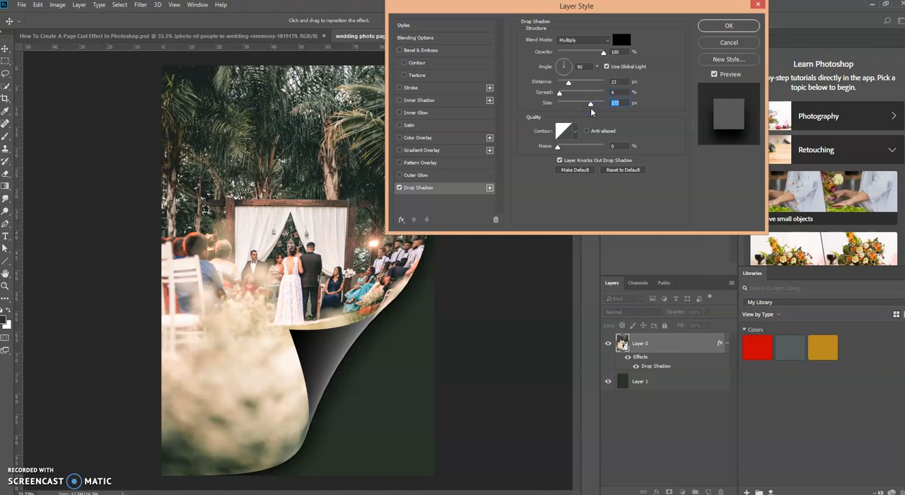
pyautogui.click(731, 26)
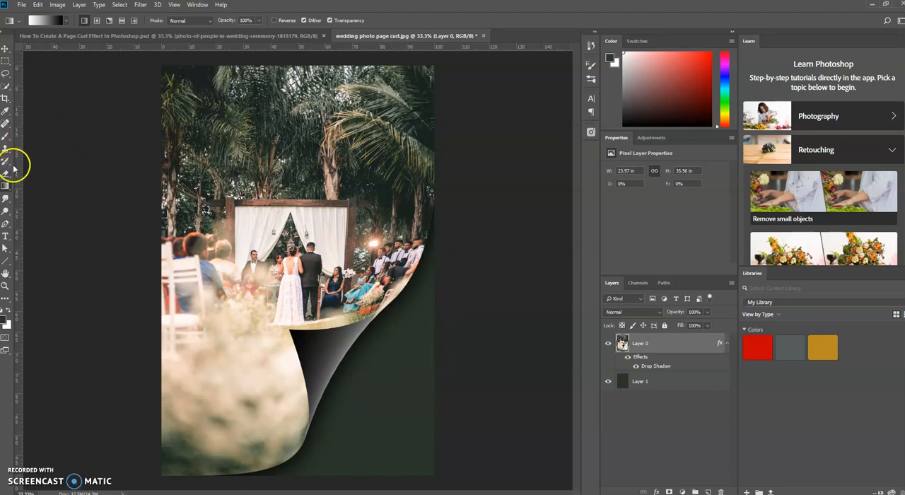
# Set up the Horizontal Type tool with the AR BERKLEY font in Regular style.
pyautogui.click(6, 239)
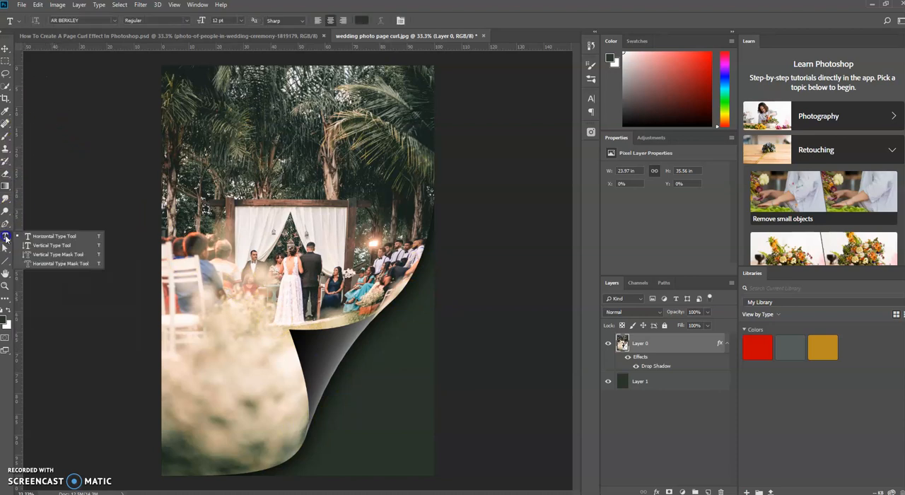
pyautogui.click(38, 237)
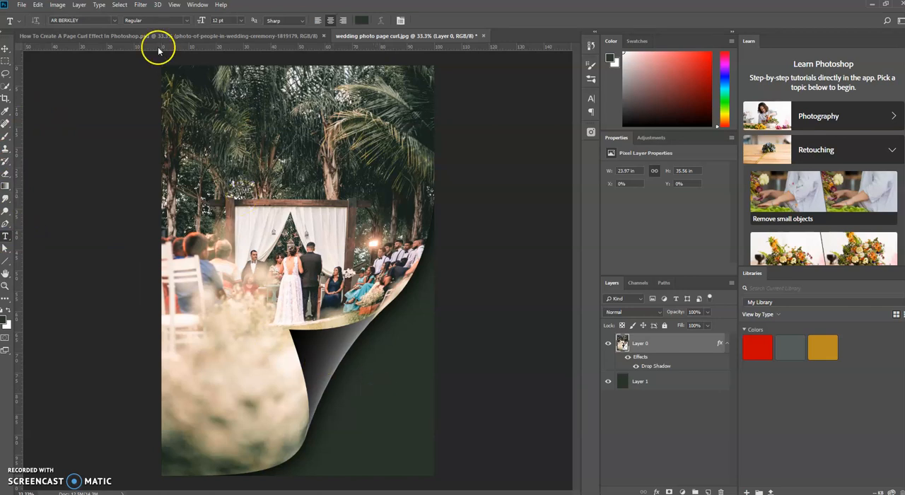
pyautogui.click(115, 21)
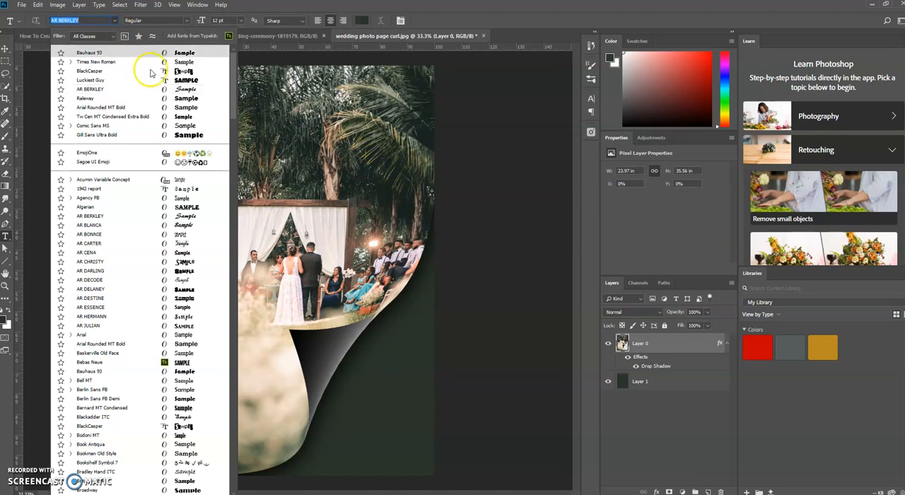
pyautogui.click(140, 88)
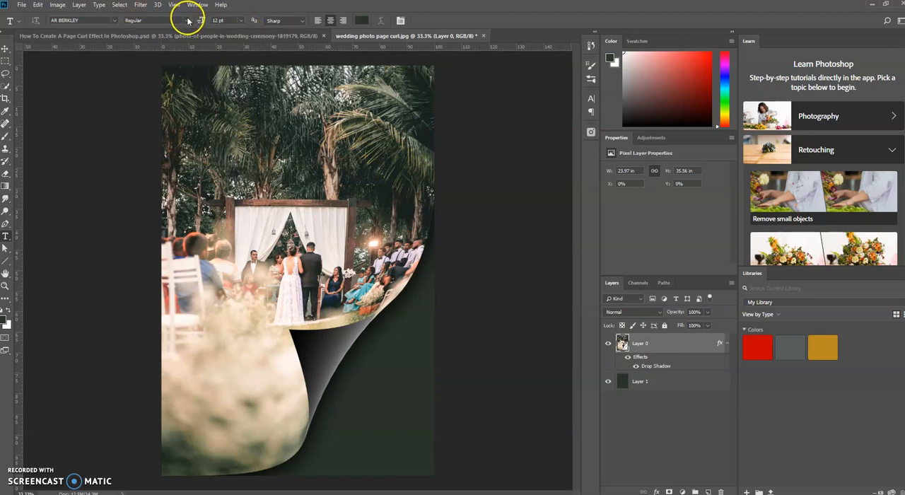
pyautogui.click(188, 21)
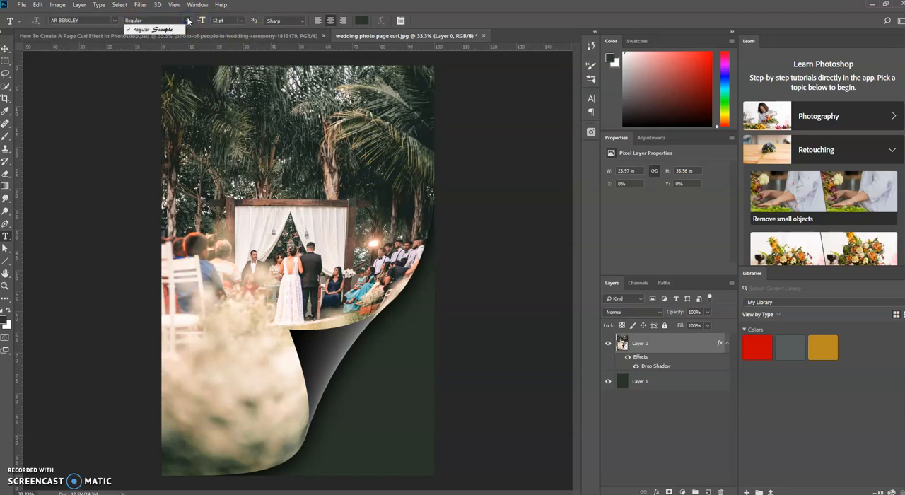
pyautogui.click(260, 6)
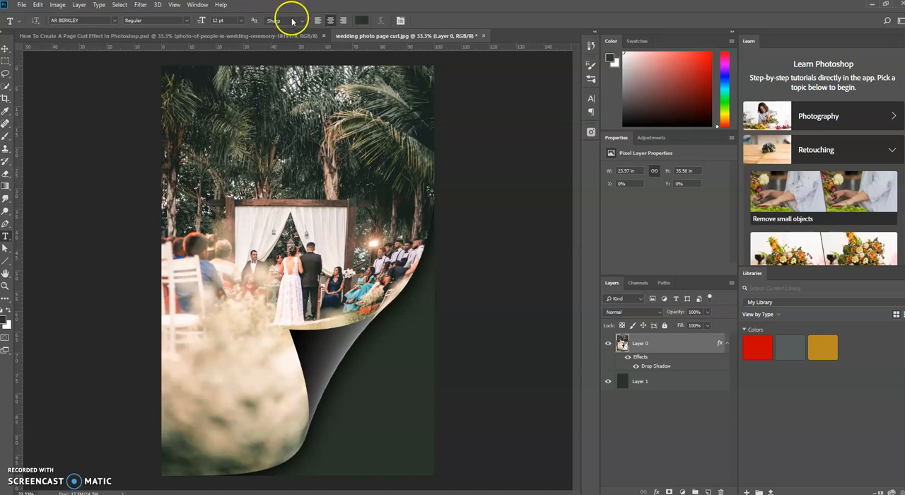
# Start a text line on the dark green area beside the curl and set its text colour to white.
pyautogui.click(346, 385)
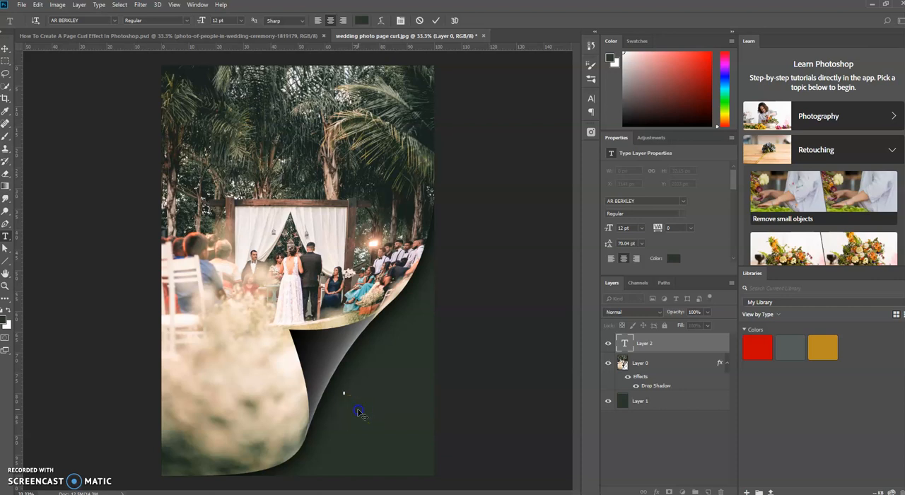
pyautogui.click(361, 20)
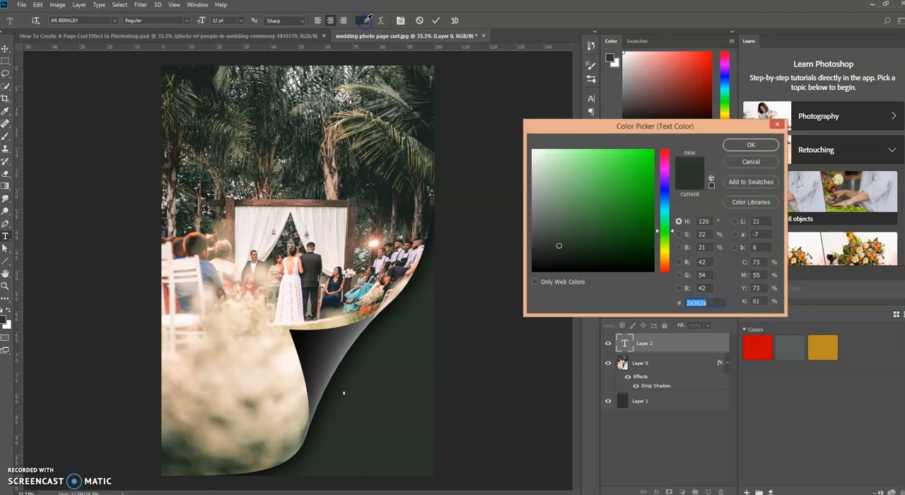
pyautogui.click(562, 246)
pyautogui.moveTo(561, 246); pyautogui.dragTo(529, 145)
pyautogui.click(749, 144)
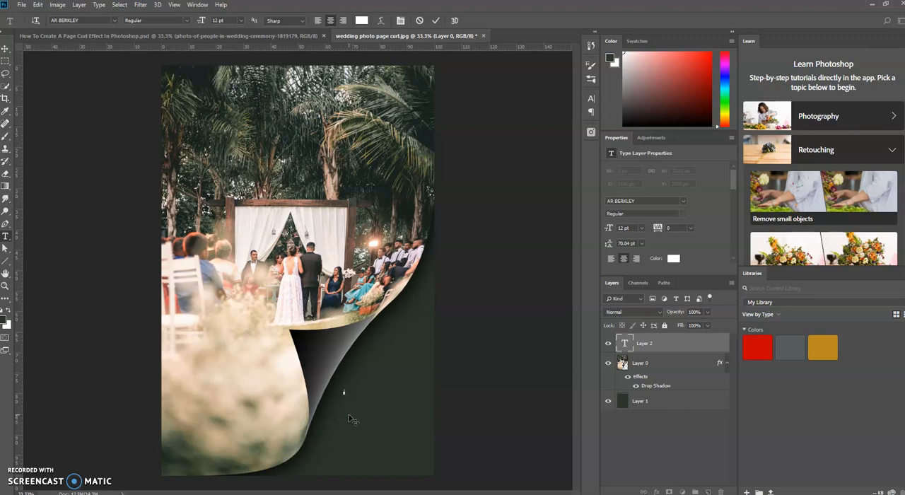
# Enter the caption "May 11, 2001" on the dark green area and commit the text.
pyautogui.click(344, 408)
pyautogui.write('Save')
pyautogui.click(435, 21)
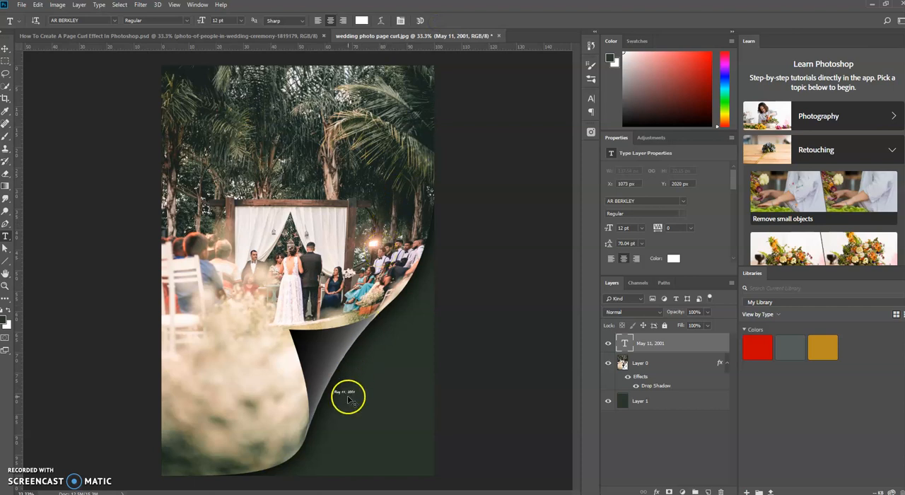
# Scale the date caption up proportionally with Free Transform to about 33.31 pt.
pyautogui.hotkey('ctrl', 't')
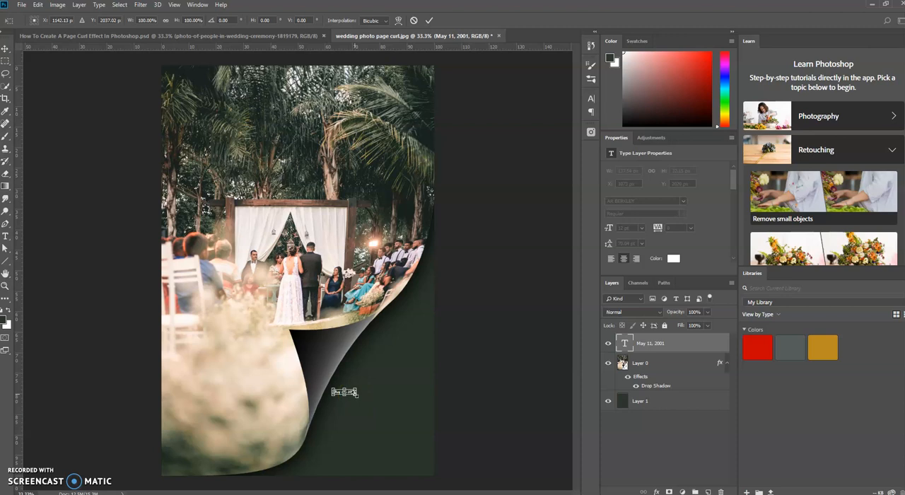
pyautogui.moveTo(357, 397); pyautogui.dragTo(391, 418)
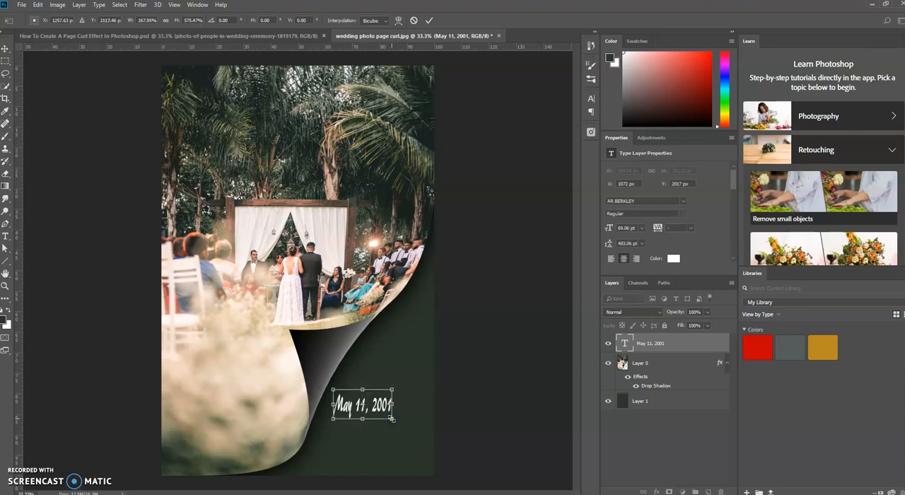
pyautogui.hotkey('ctrl', 'z')
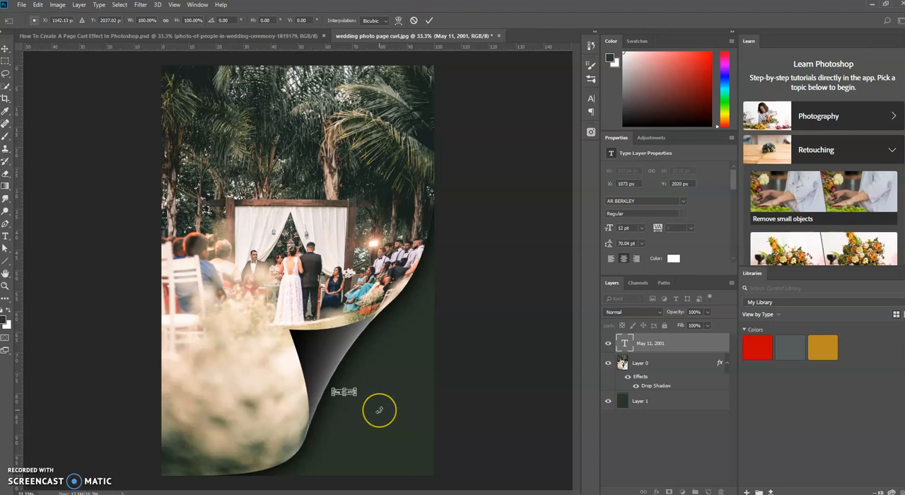
pyautogui.click(354, 392)
pyautogui.moveTo(354, 391)
pyautogui.mouseDown()
pyautogui.moveTo(390, 421)
pyautogui.moveTo(365, 396)
pyautogui.moveTo(389, 398)
pyautogui.moveTo(368, 399)
pyautogui.mouseUp()
pyautogui.press('Return')
# Move the date caption further into the dark green area, to about X 1189 px, Y 2034 px.
pyautogui.click(364, 385)
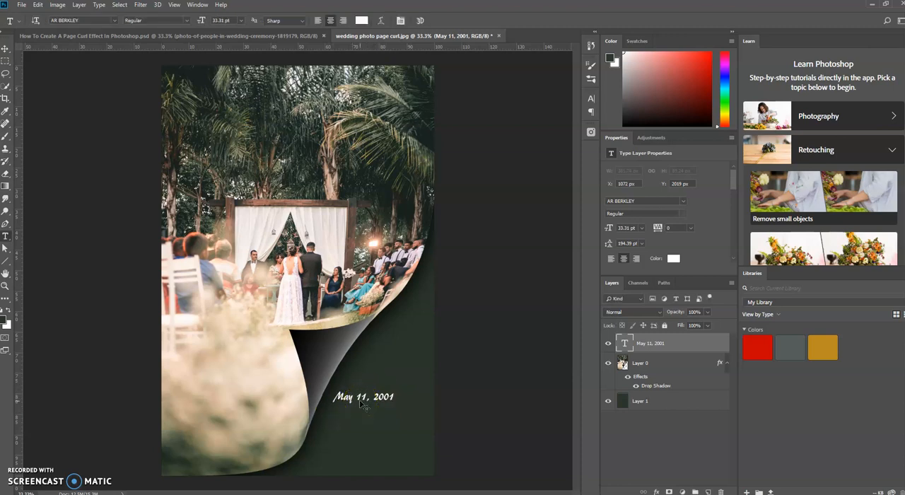
pyautogui.click(314, 370)
pyautogui.click(5, 49)
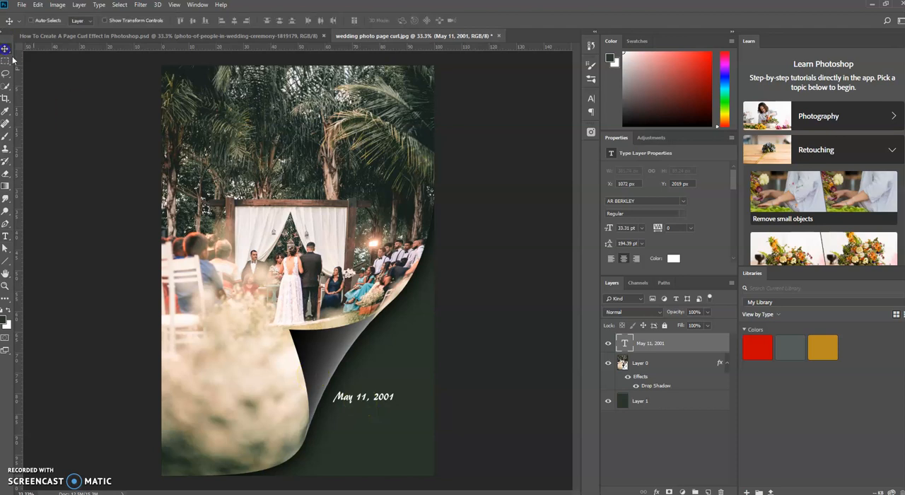
pyautogui.moveTo(353, 394); pyautogui.dragTo(380, 403)
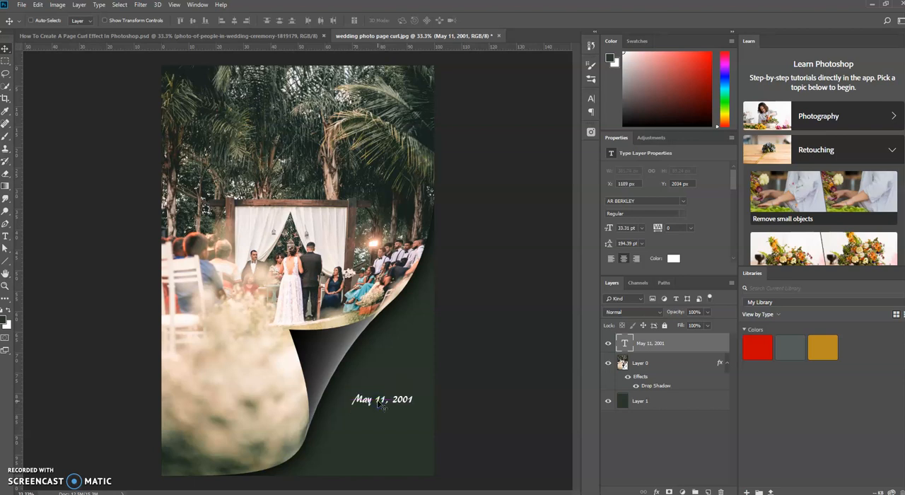